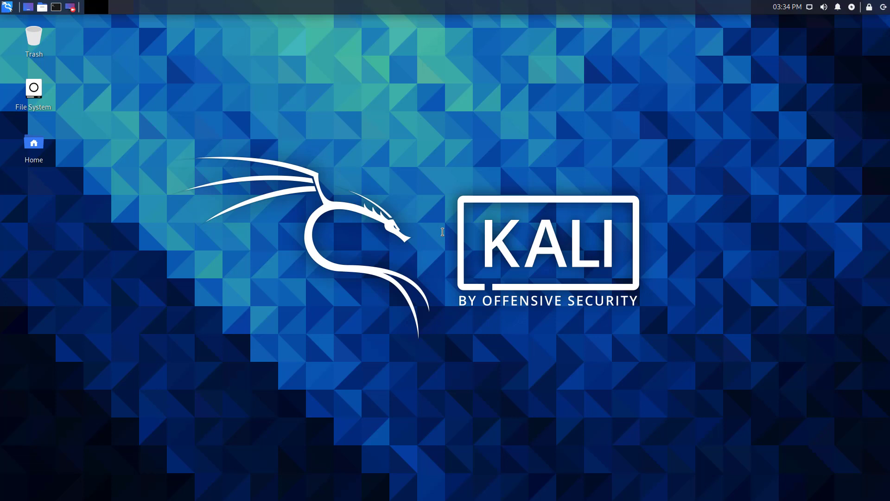
- Open a terminal, then open the home folder in the Thunar file manager
left_click(55, 10)
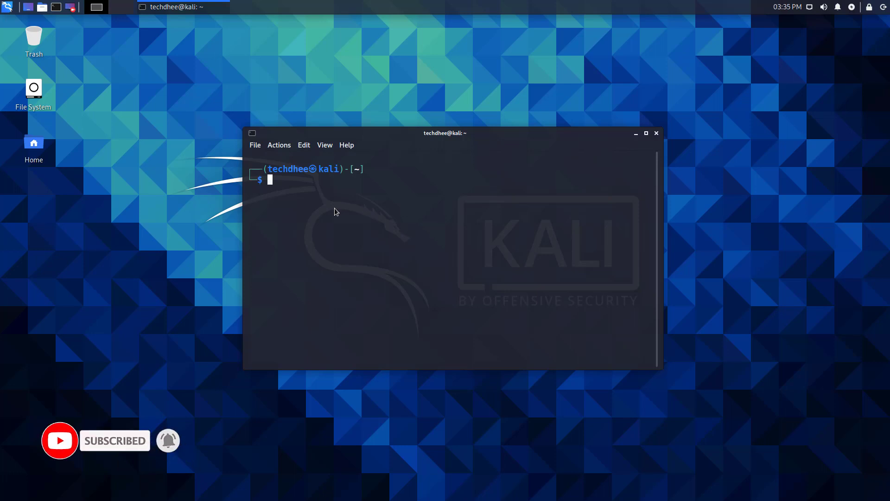
left_click(42, 7)
left_click(66, 26)
- View Thunar's version information under Help > About, then close it
left_click(331, 143)
left_click(344, 169)
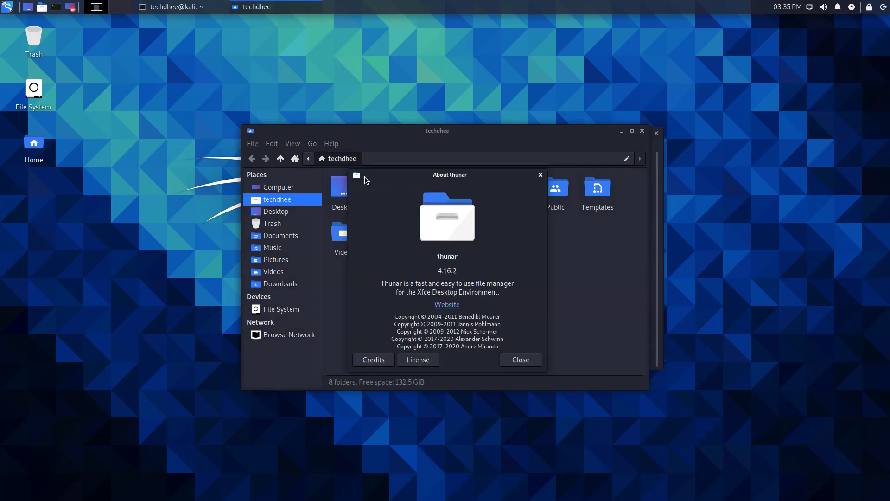
left_click(521, 360)
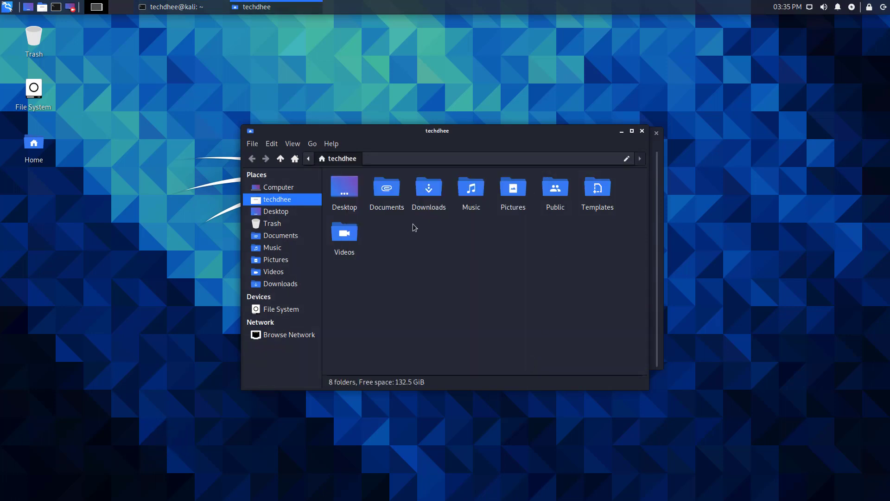
- Switch between the terminal and Thunar, then close both windows
key("alt+Tab")
key("alt+Tab")
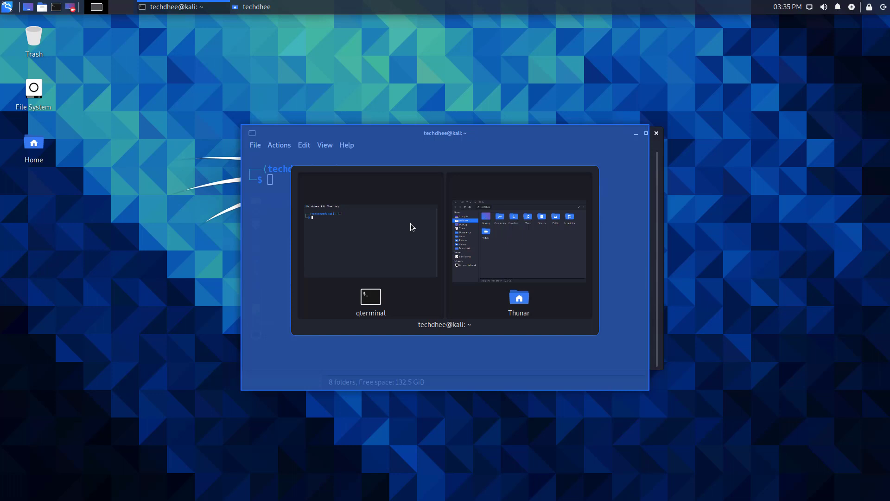
key("alt+Tab")
left_click(659, 134)
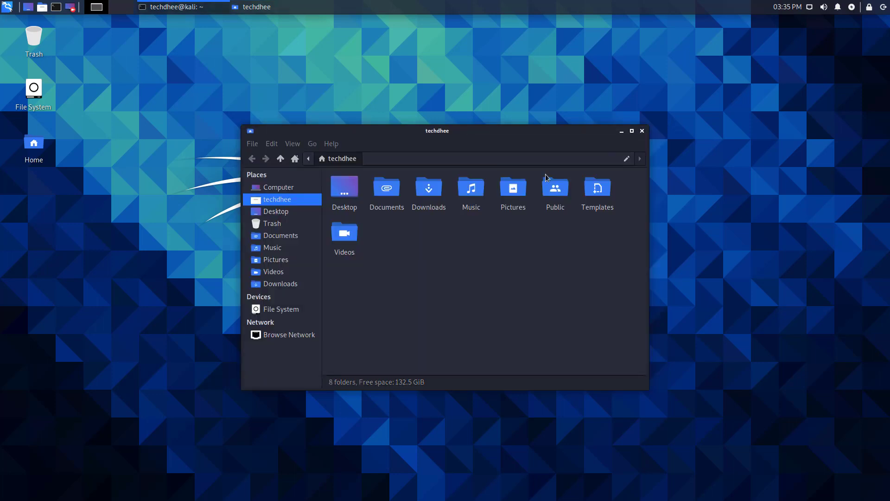
left_click(641, 132)
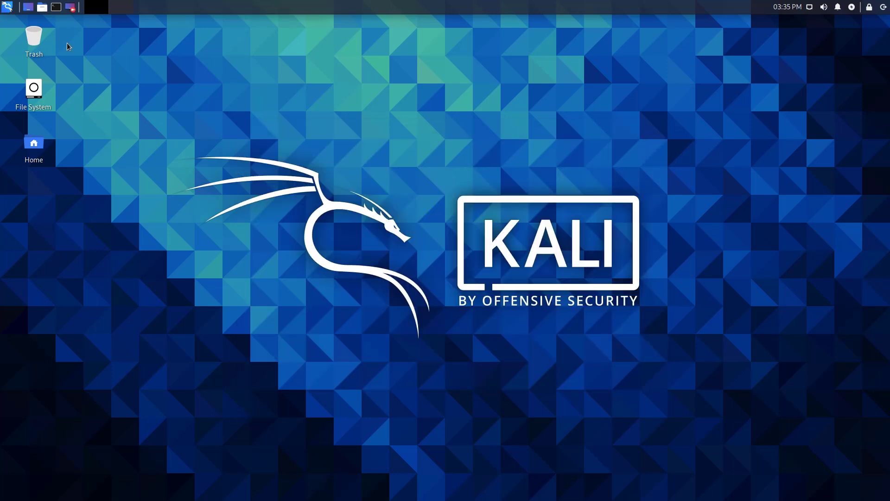
- Show the Kali 2021.1 release details and kernel version in a new terminal, then exit
key("ctrl+alt+t")
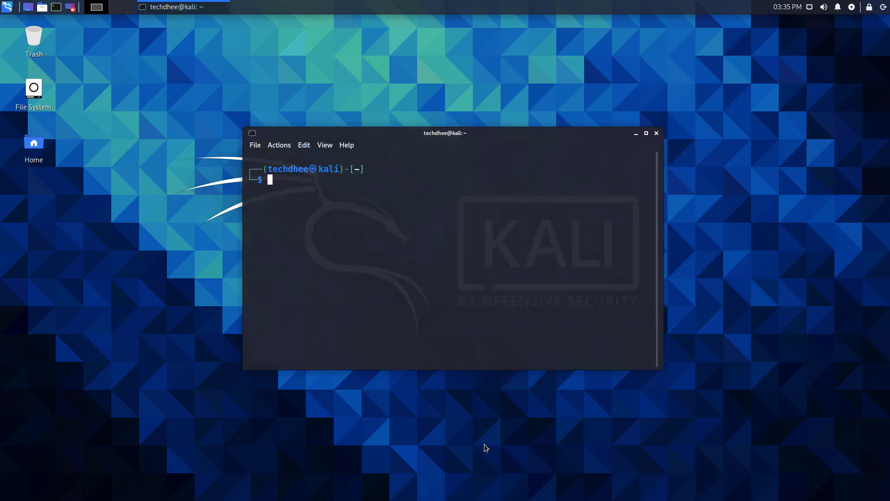
type("cat /etc/os-release")
key("Return")
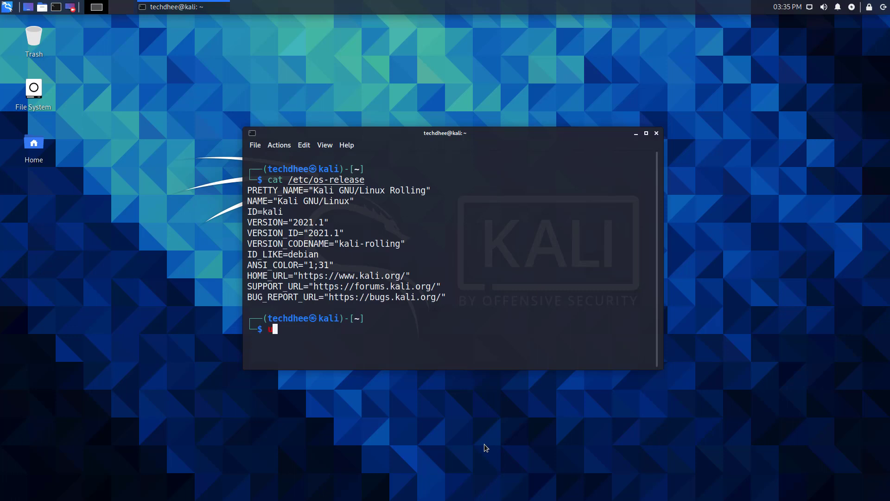
type("uname -a")
key("Return")
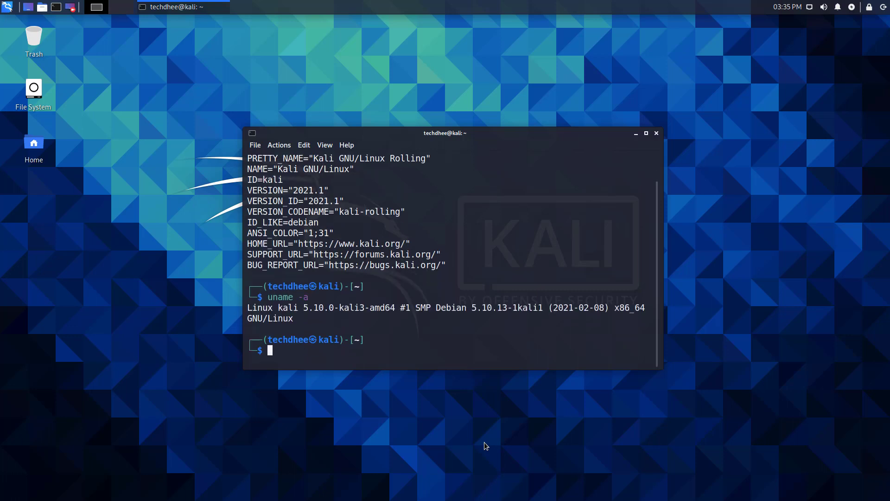
type("sxit")
key("Return")
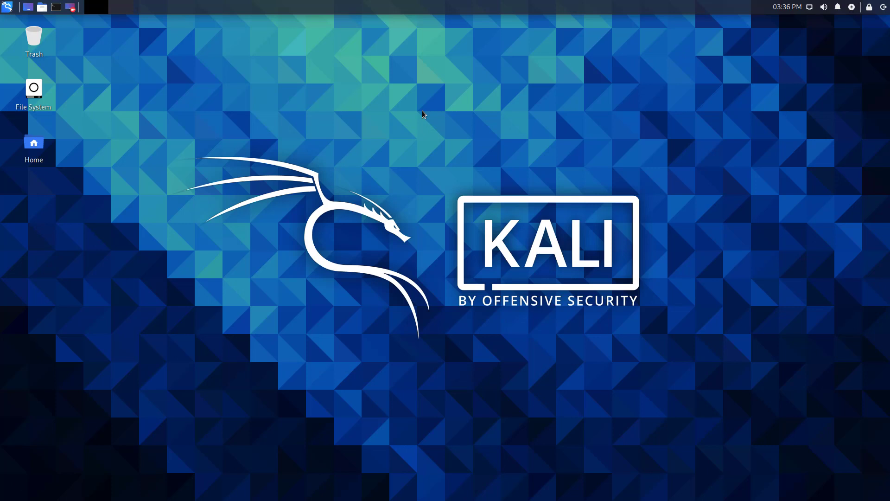
- Browse Applications in the desktop context menu, then dismiss the menu
right_click(367, 119)
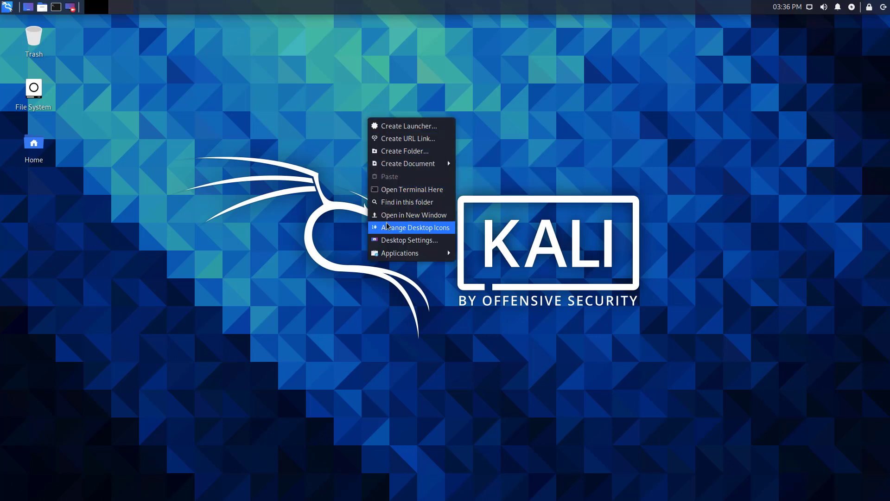
mouse_move(410, 253)
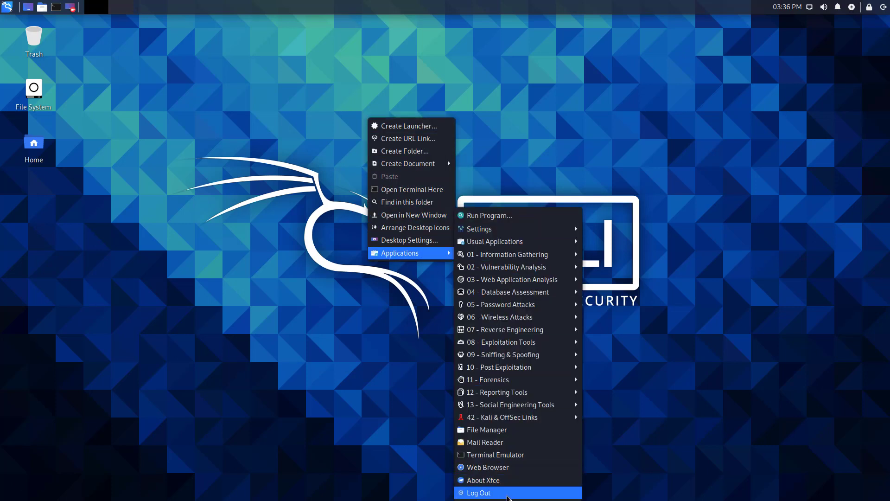
left_click(497, 481)
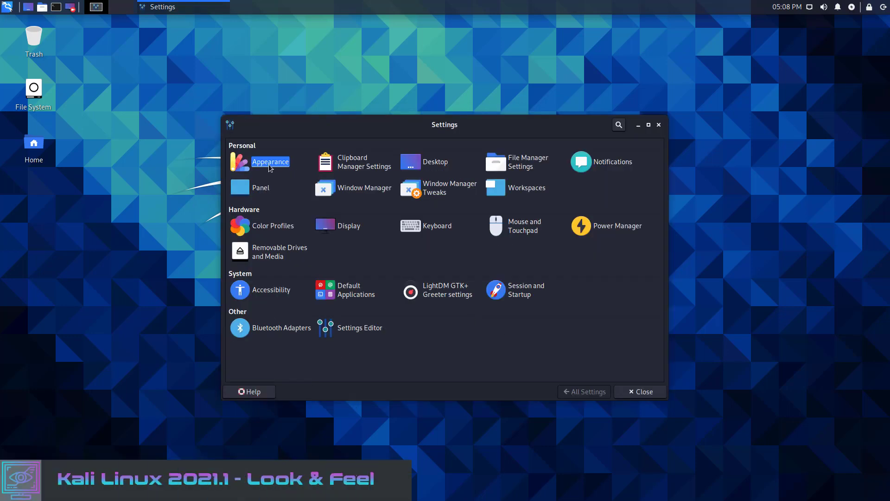
left_click(269, 161)
left_click(248, 171)
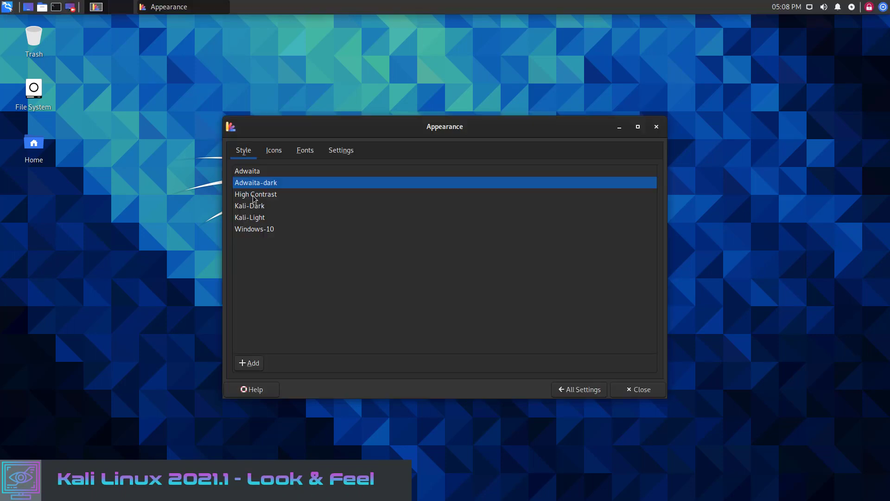
left_click(255, 194)
left_click(273, 151)
left_click(305, 150)
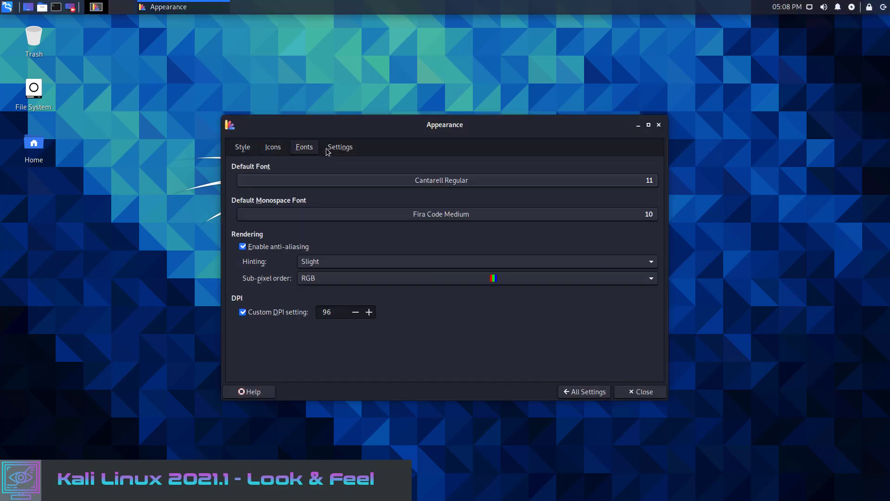
left_click(339, 147)
left_click(584, 392)
left_click(436, 162)
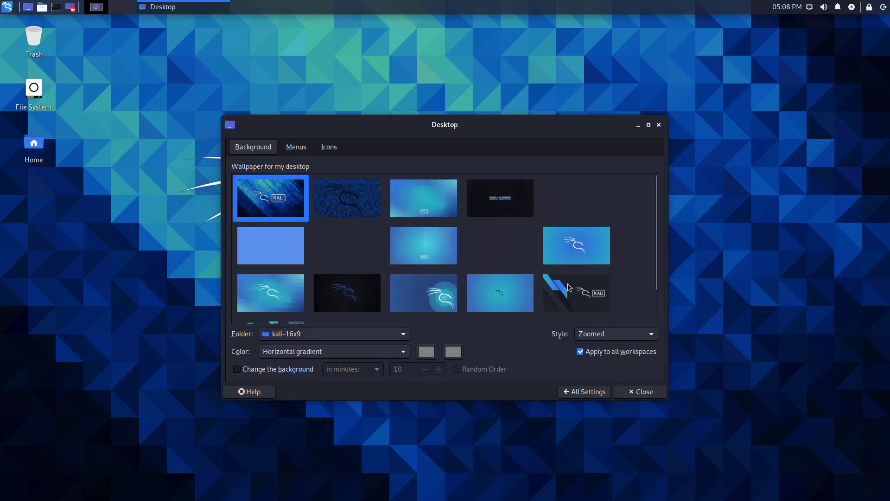
left_click(347, 199)
left_click(424, 198)
left_click(500, 199)
left_click(576, 199)
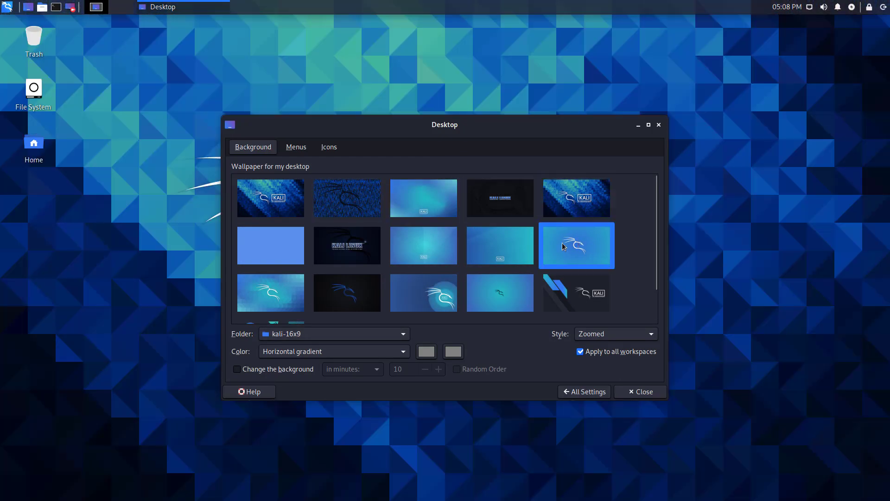
left_click(576, 246)
left_click(347, 293)
left_click(270, 293)
left_click(270, 198)
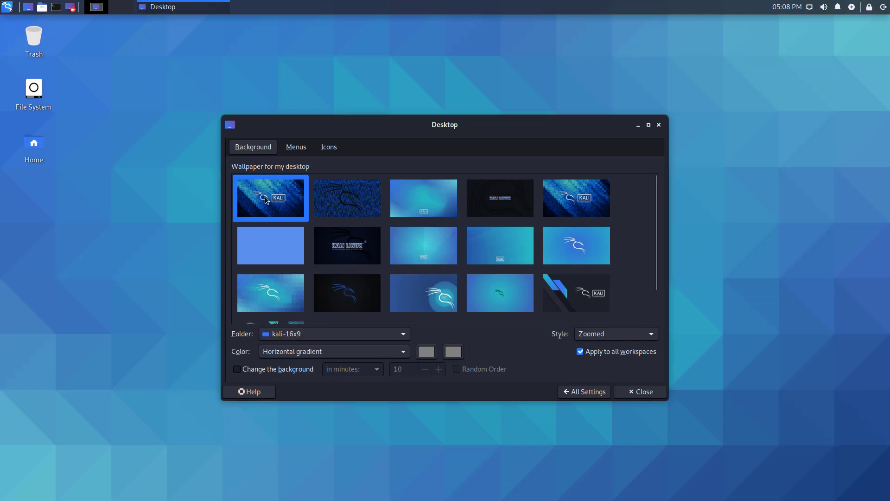
left_click(296, 146)
left_click(328, 147)
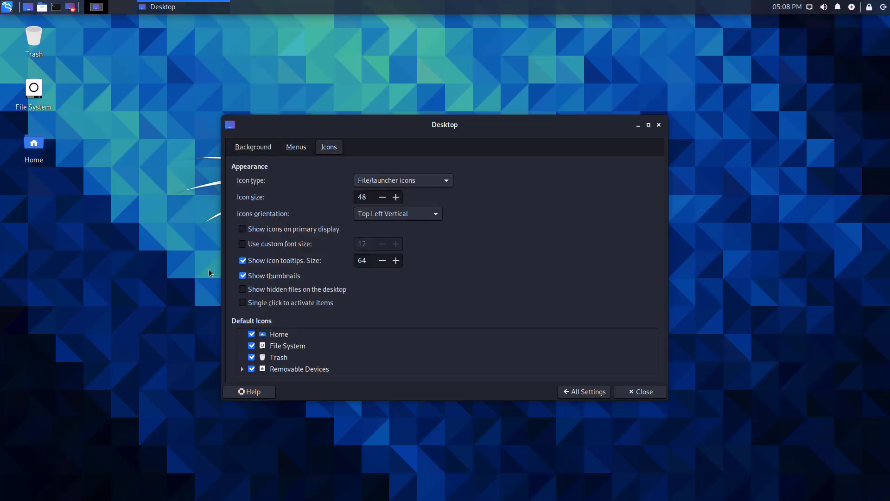
- Try neofetch, find it not installed, and install it
left_click(584, 391)
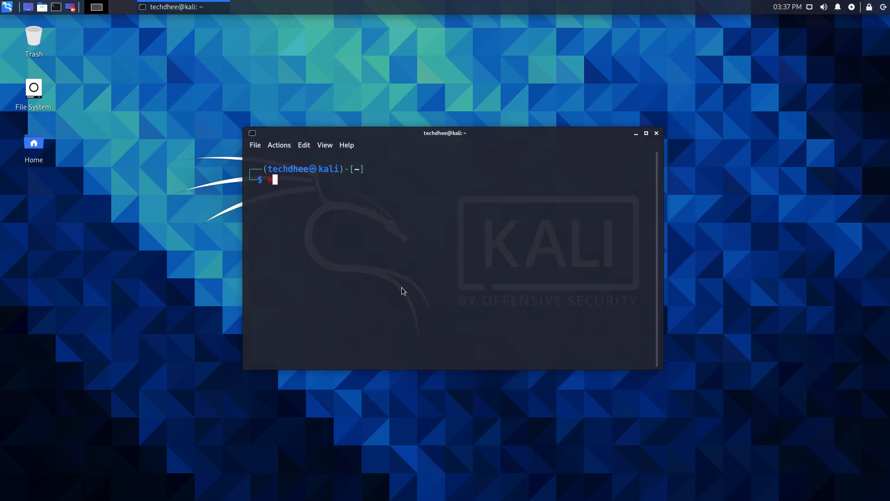
type("neofe")
type("tch")
key("Return")
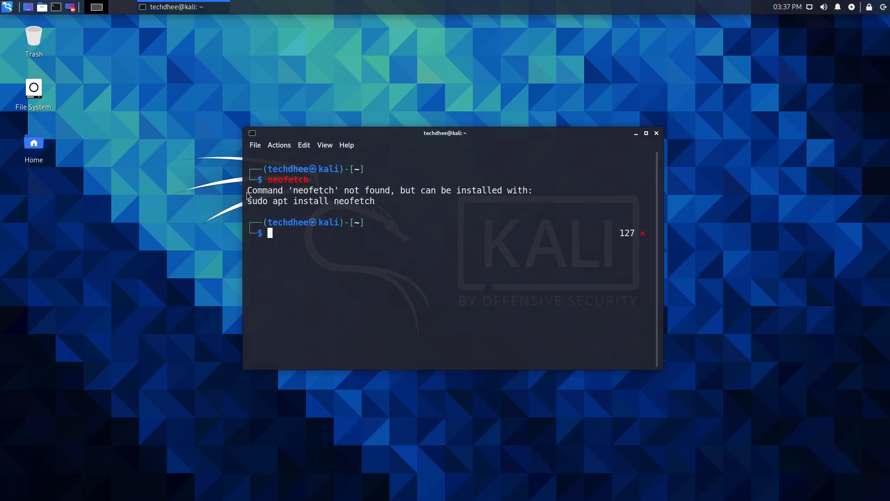
left_click_drag(248, 190, 390, 197)
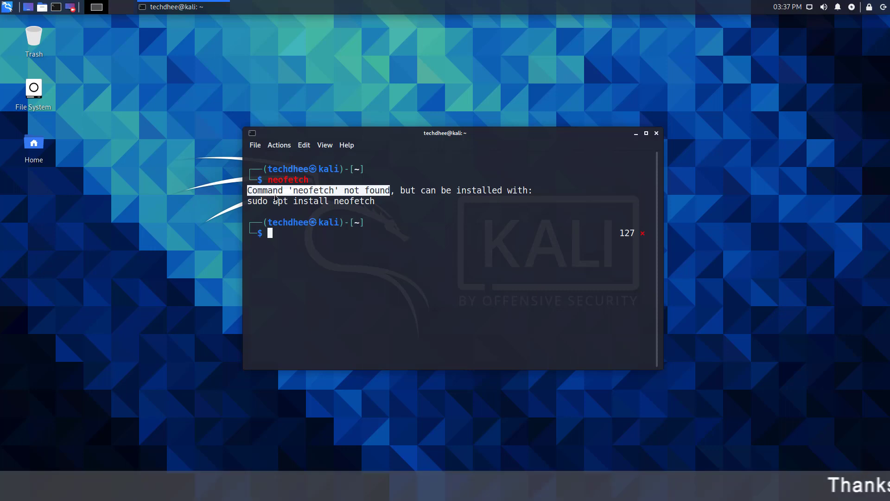
left_click(290, 237)
type("sudo")
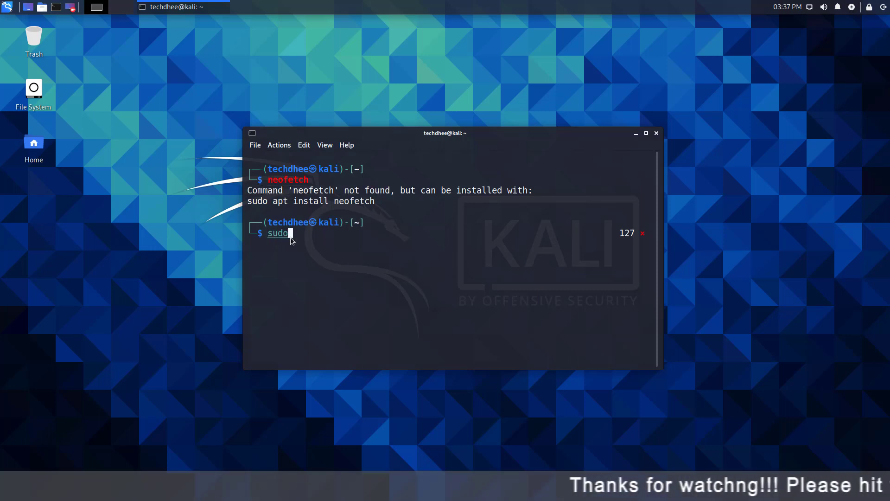
type(" apt install neofe")
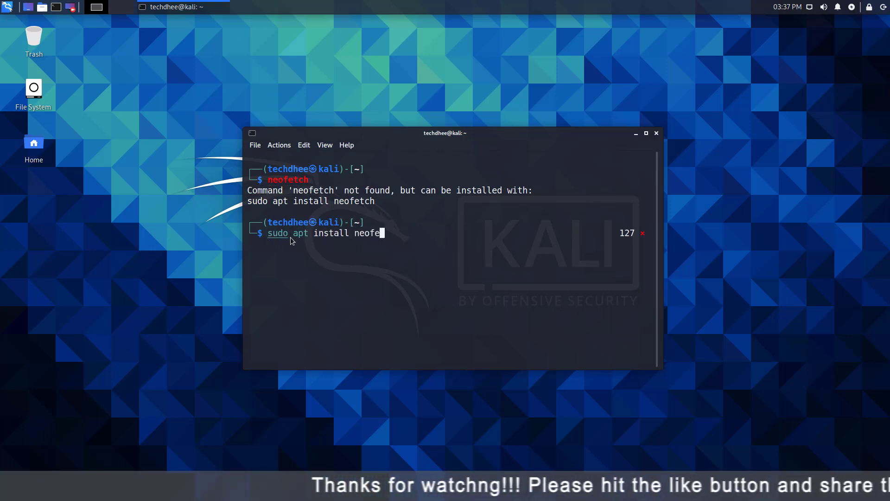
type("tch")
key("Return")
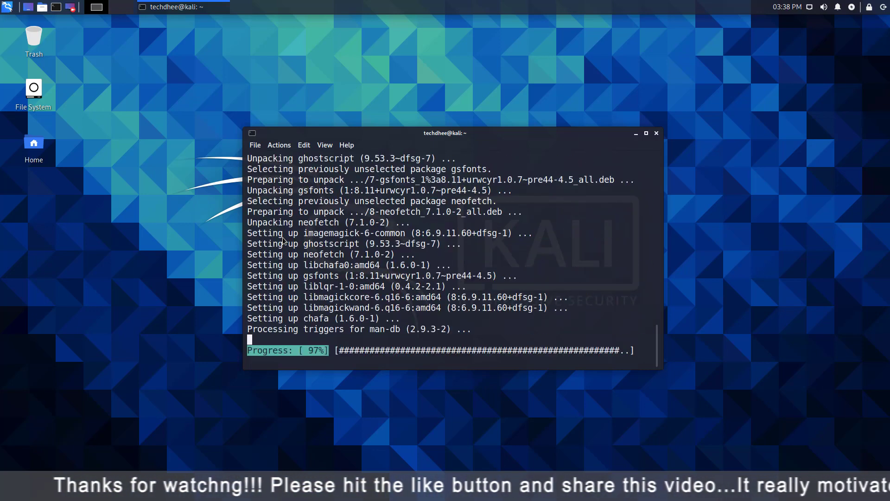
- Clear the screen, run neofetch, and highlight the 'DE: Xfce 4.16' line
key("ctrl+l")
type("neofe")
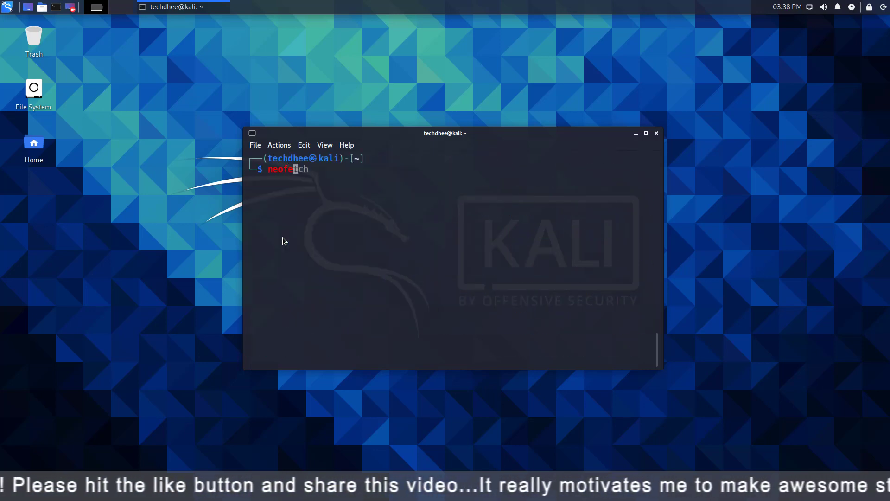
type("tch")
key("Return")
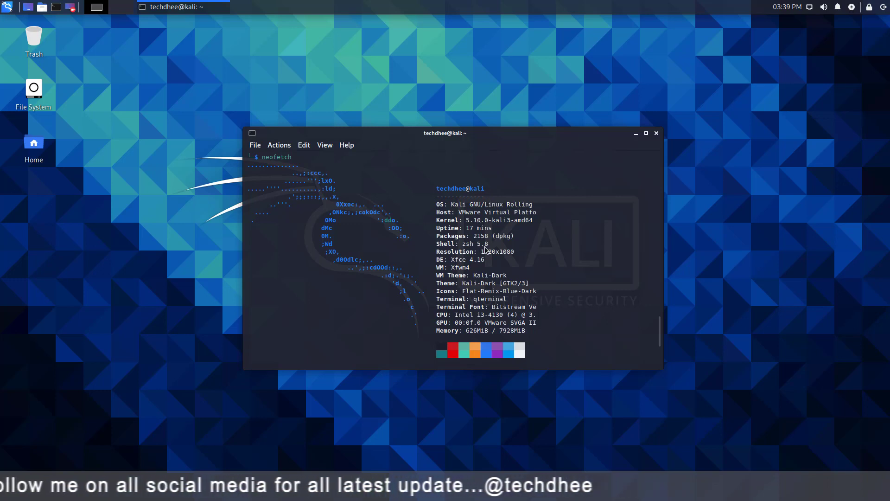
left_click_drag(436, 260, 489, 260)
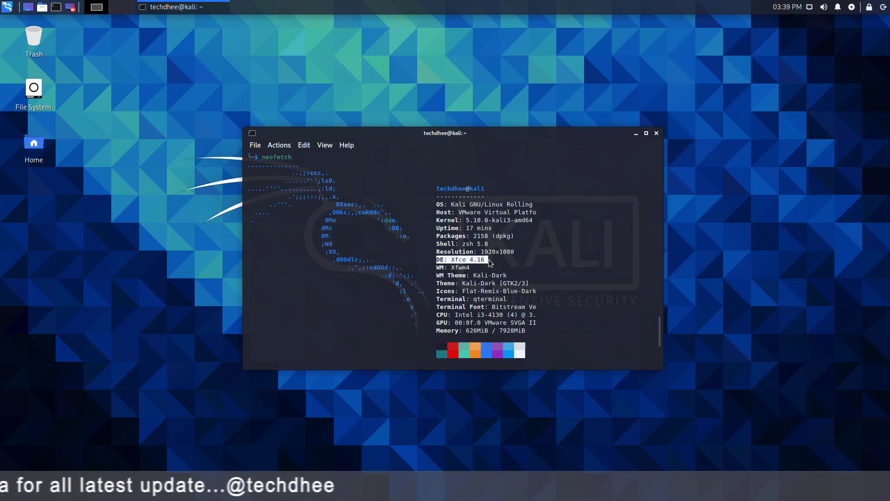
left_click(490, 263)
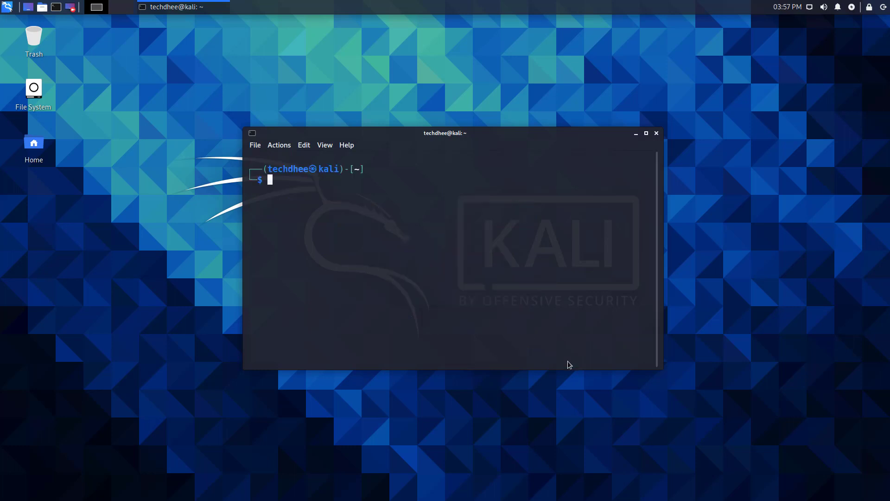
type("bashtop")
- Run bashtop and bpytop, find both missing, and copy the suggested 'sudo apt install bpytop'
key("Return")
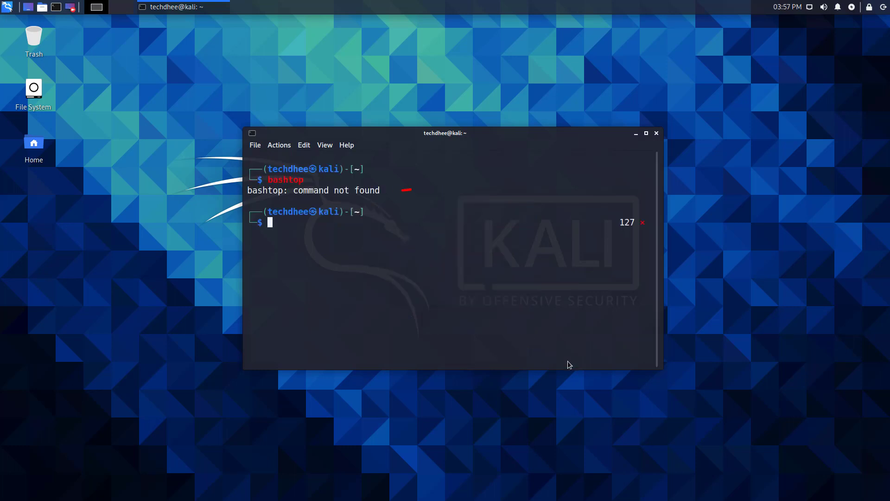
type("bpytop")
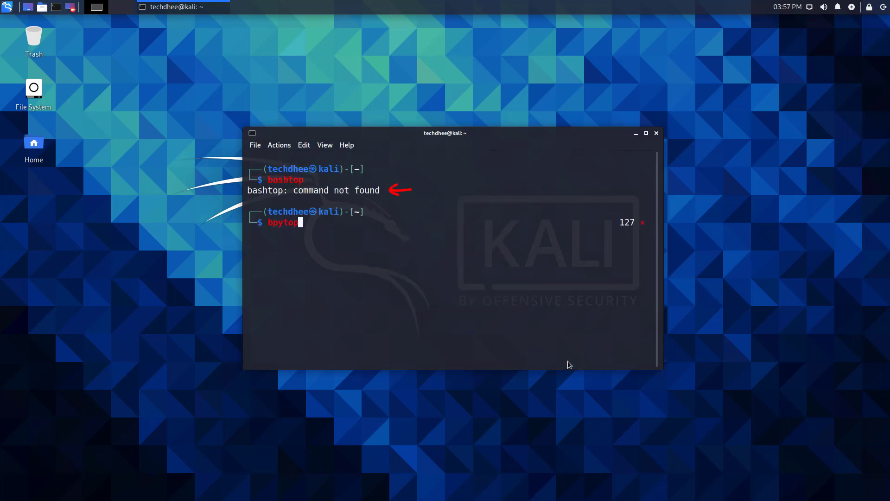
key("Return")
left_click_drag(246, 245, 366, 244)
right_click(365, 245)
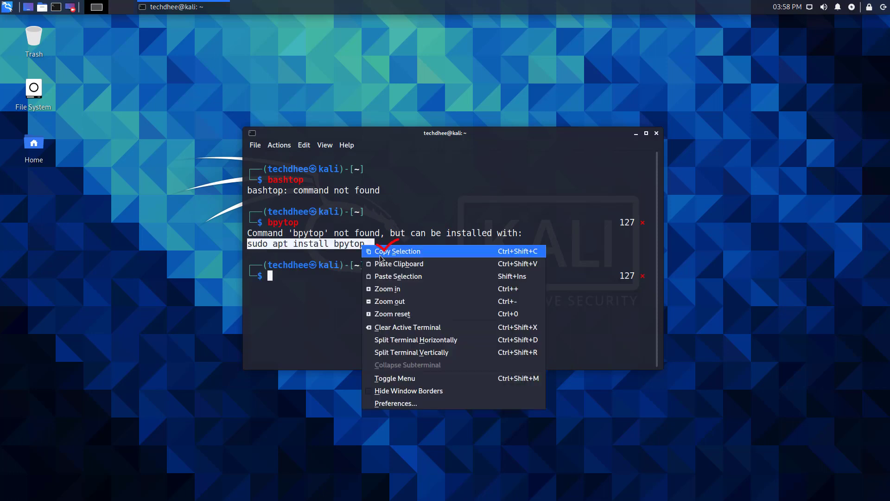
left_click(399, 255)
- Paste and run 'sudo apt install bpytop', entering the password and confirming Y
right_click(344, 281)
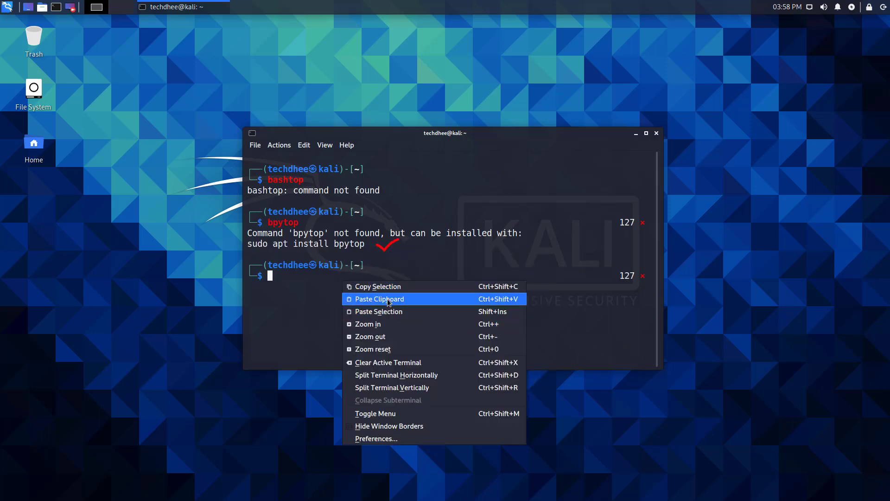
left_click(387, 299)
key("Return")
type("password")
key("Return")
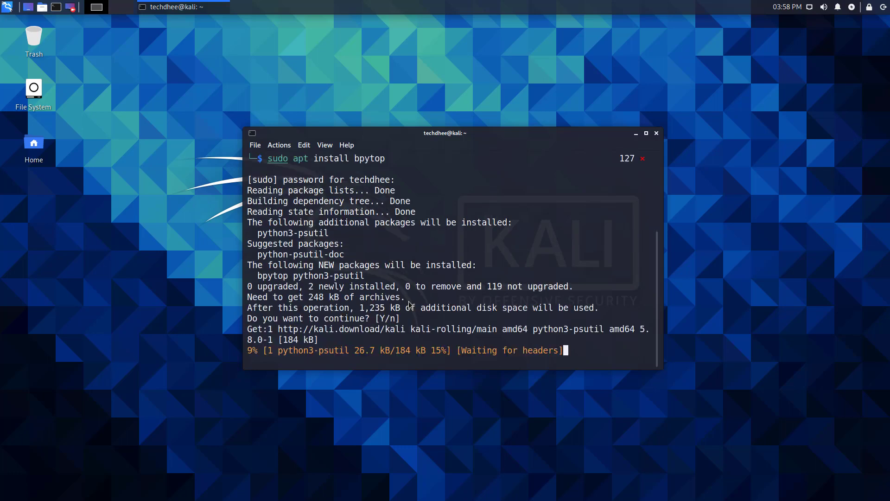
key("Return")
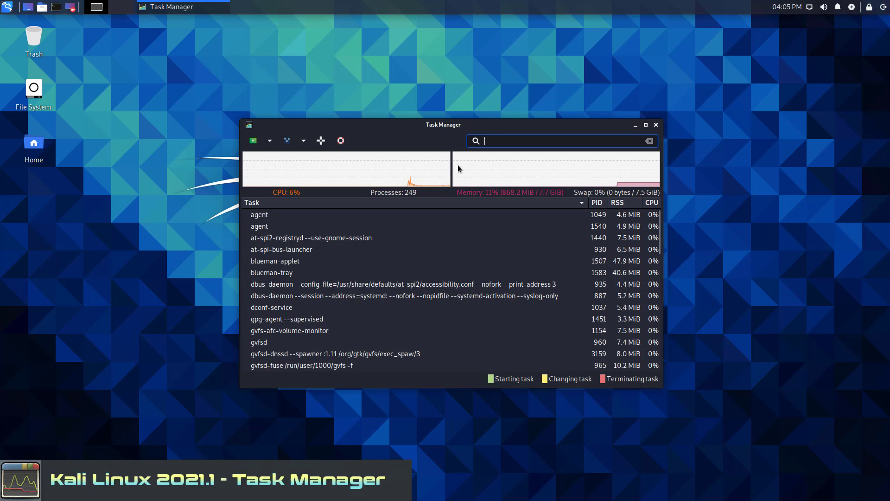
right_click(307, 249)
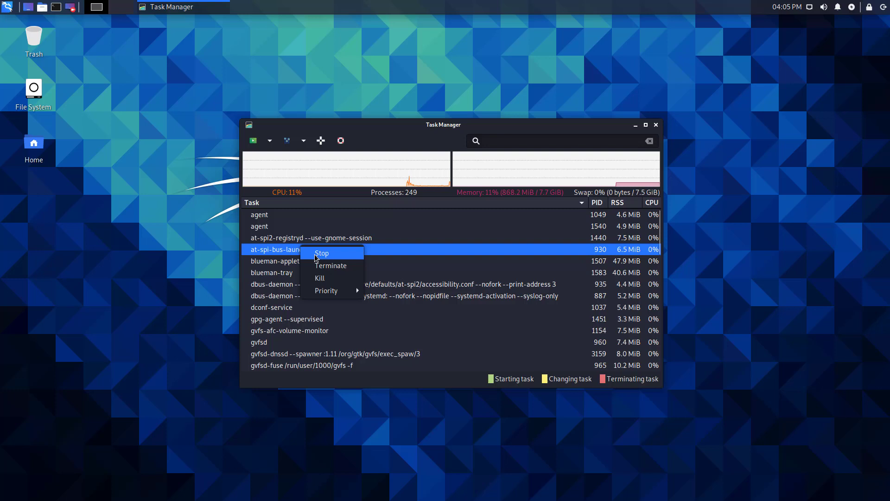
mouse_move(327, 289)
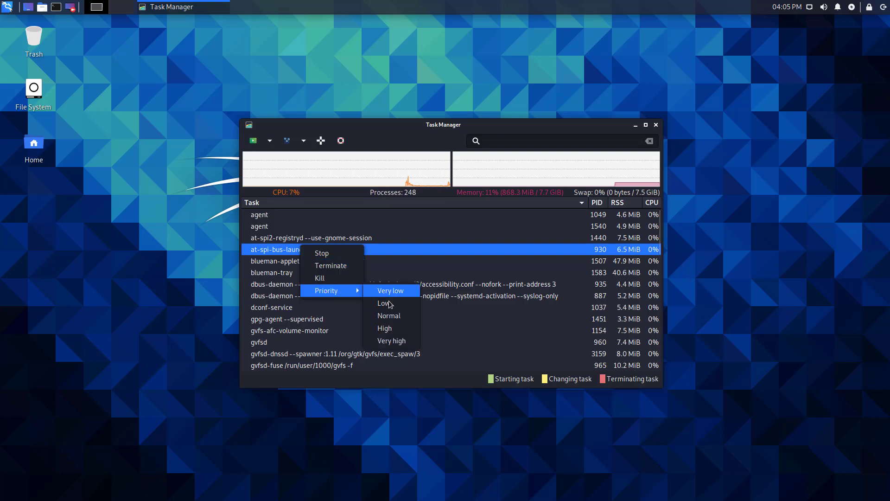
left_click(515, 172)
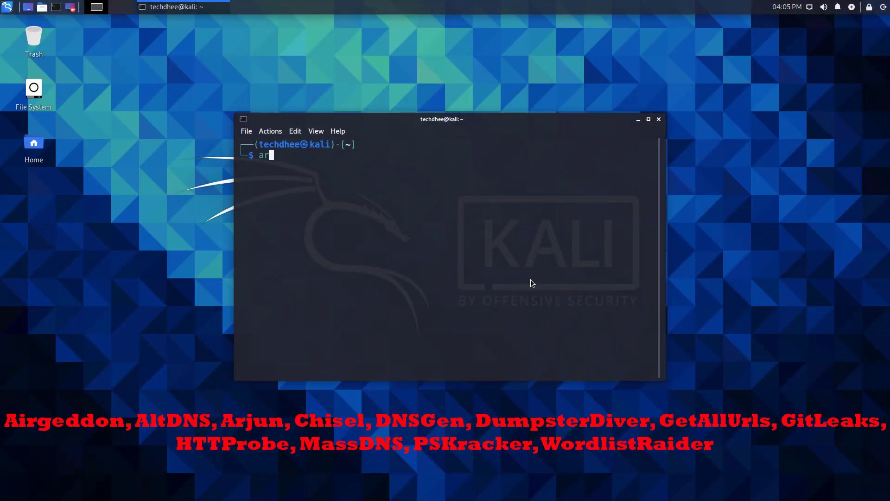
type("arjun")
- Run arjun, altdns and httprobe, each reported 'not found', then select part of the output
key("Return")
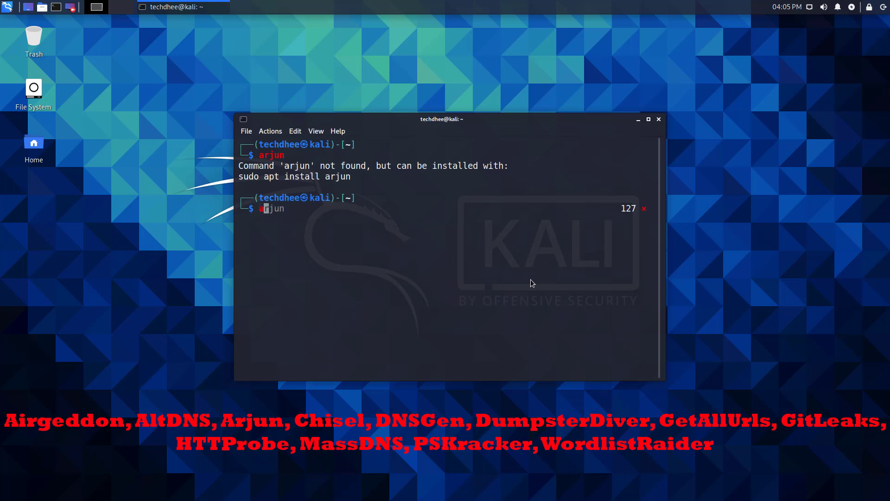
type("altdns")
key("Return")
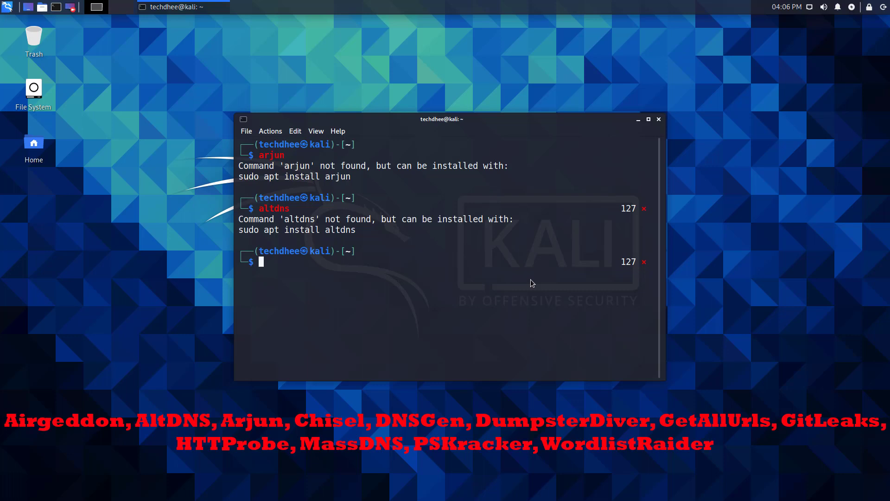
type("httprobe")
key("Return")
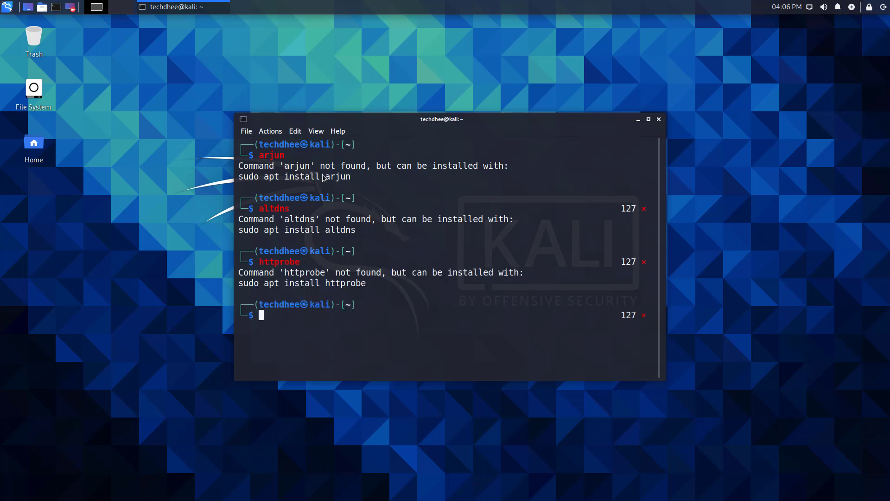
left_click_drag(239, 282, 372, 272)
left_click(279, 289)
left_click(332, 311)
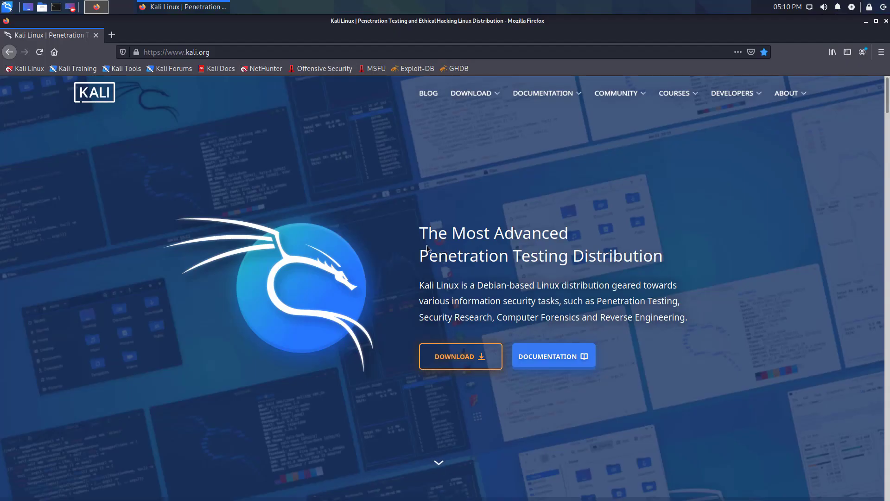
scroll(485, 304, "down", 5)
scroll(484, 304, "down", 8)
scroll(485, 305, "down", 8)
scroll(484, 304, "down", 6)
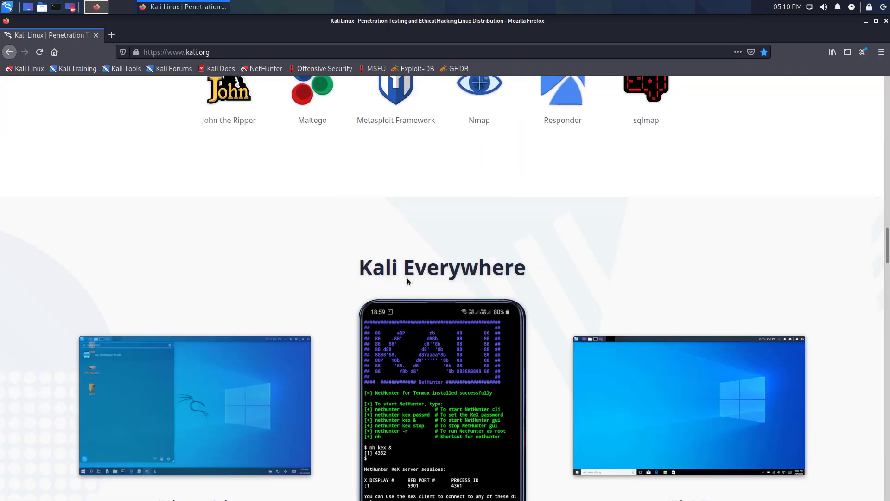
scroll(485, 304, "down", 6)
scroll(689, 260, "down", 2)
scroll(689, 260, "up", 6)
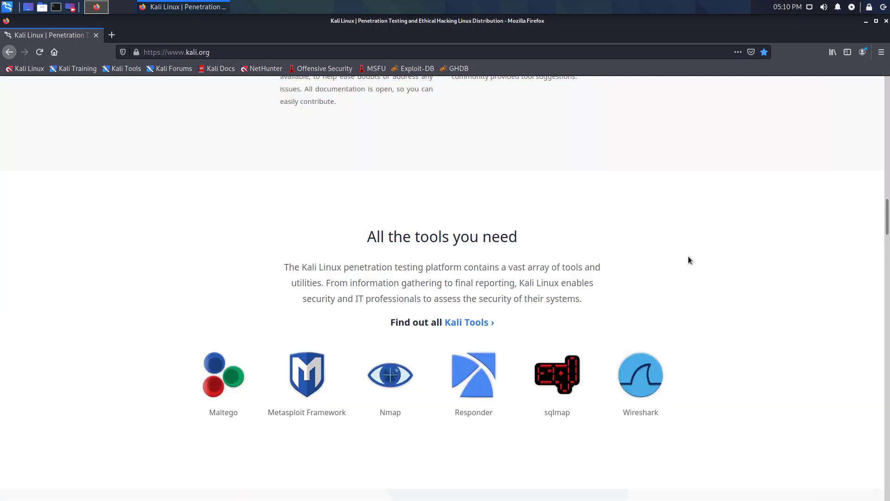
scroll(689, 260, "up", 6)
scroll(543, 181, "up", 6)
scroll(233, 101, "up", 4)
scroll(233, 101, "up", 3)
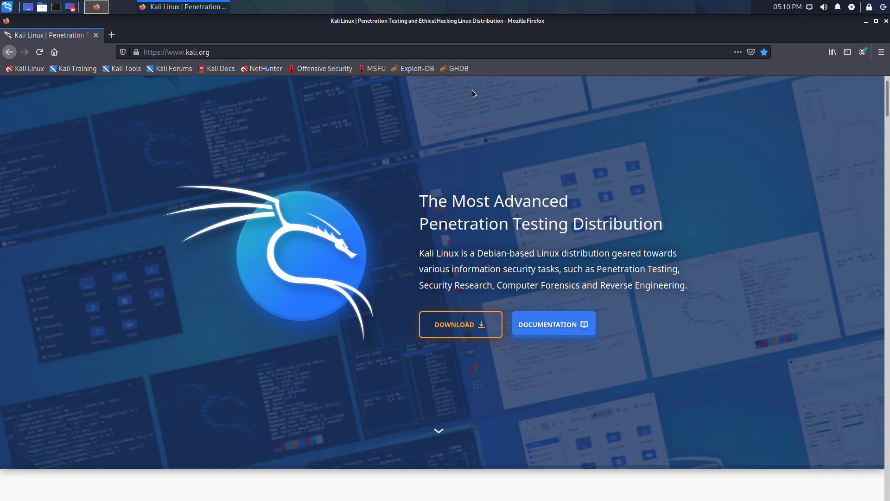
scroll(473, 94, "up", 2)
- Go to the Kali Linux Downloads page listing the 2021.1 images
left_click(485, 121)
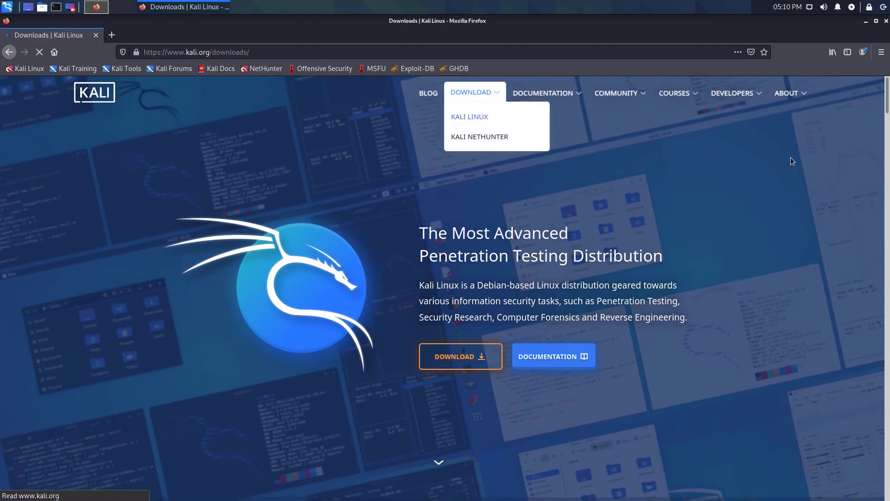
scroll(425, 229, "down", 5)
scroll(371, 208, "down", 3)
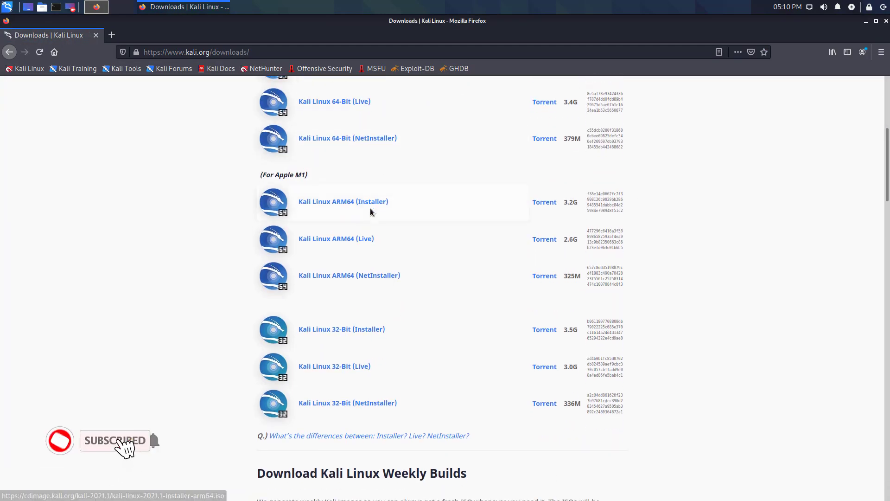
scroll(374, 241, "down", 3)
scroll(374, 241, "down", 6)
scroll(270, 365, "down", 2)
scroll(446, 311, "up", 5)
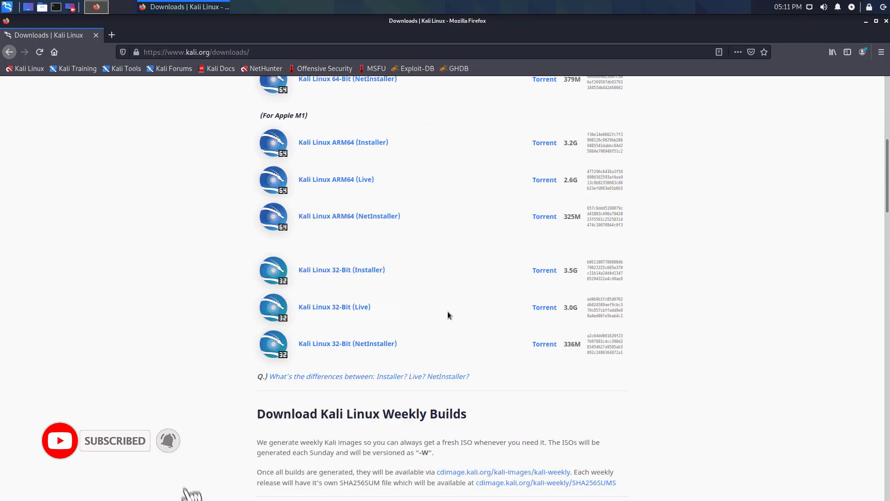
scroll(447, 311, "up", 5)
scroll(447, 311, "up", 2)
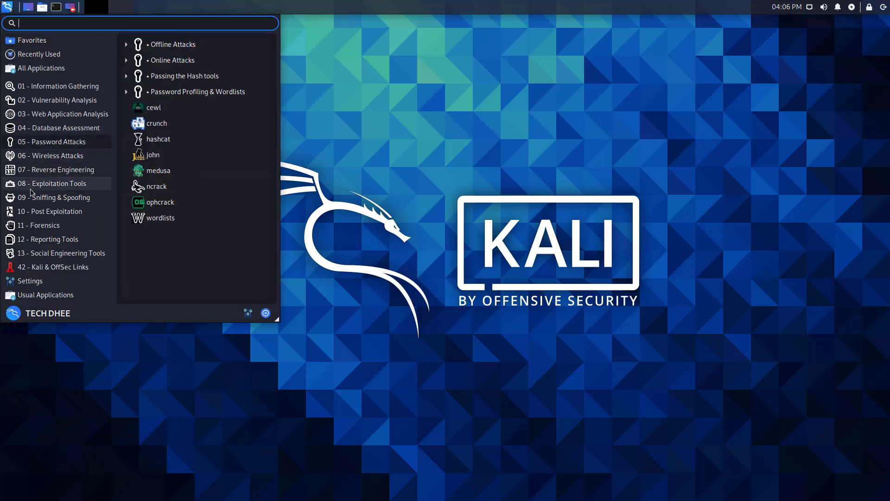
mouse_move(41, 68)
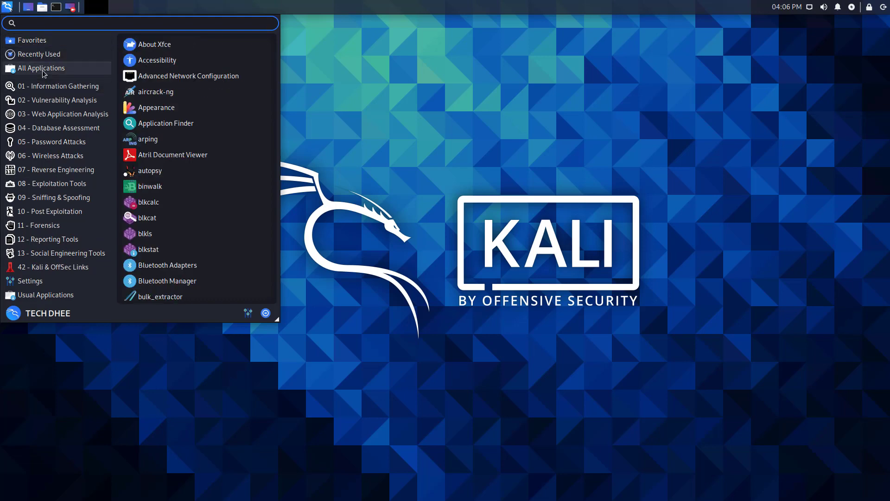
scroll(176, 130, "down", 3)
scroll(176, 130, "down", 3)
scroll(176, 130, "down", 3)
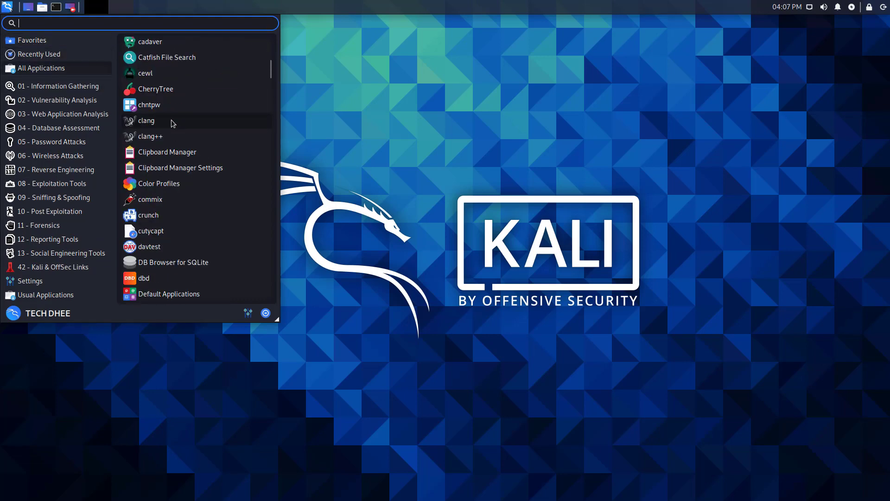
scroll(176, 130, "down", 3)
scroll(176, 130, "down", 4)
scroll(176, 130, "down", 4)
scroll(178, 135, "down", 4)
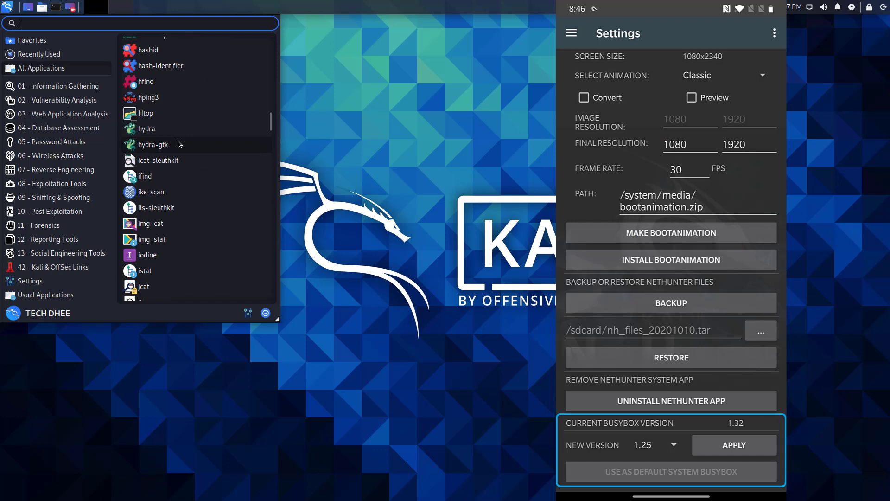
scroll(181, 144, "down", 4)
scroll(180, 144, "down", 4)
scroll(181, 144, "down", 4)
scroll(183, 151, "down", 4)
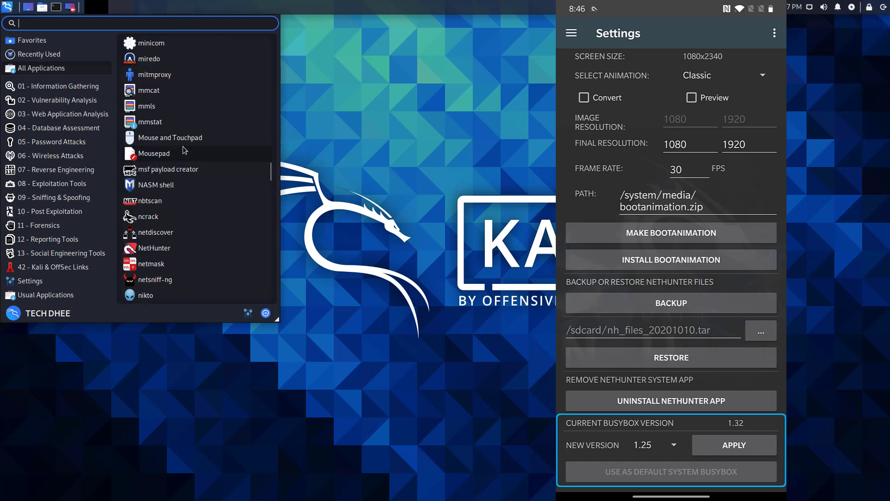
scroll(182, 151, "down", 4)
scroll(182, 151, "down", 4)
scroll(183, 150, "down", 4)
scroll(182, 153, "down", 4)
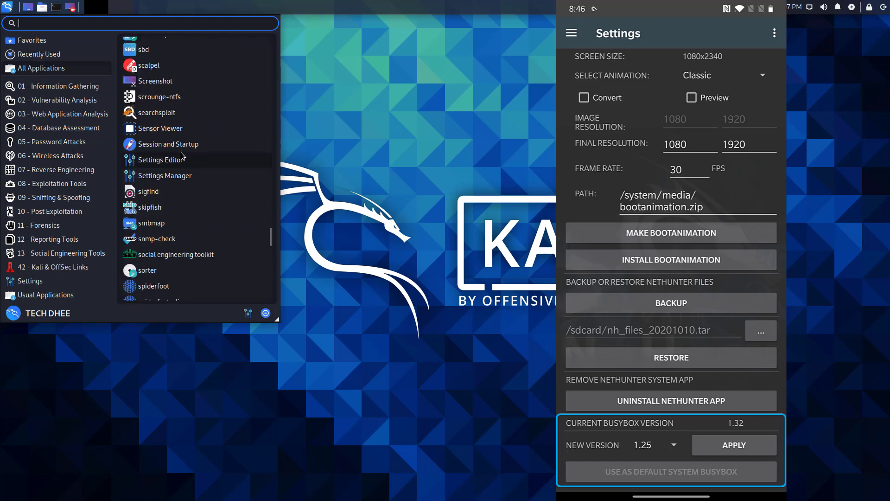
scroll(183, 154, "down", 4)
scroll(183, 155, "down", 4)
scroll(182, 155, "down", 4)
scroll(179, 160, "down", 3)
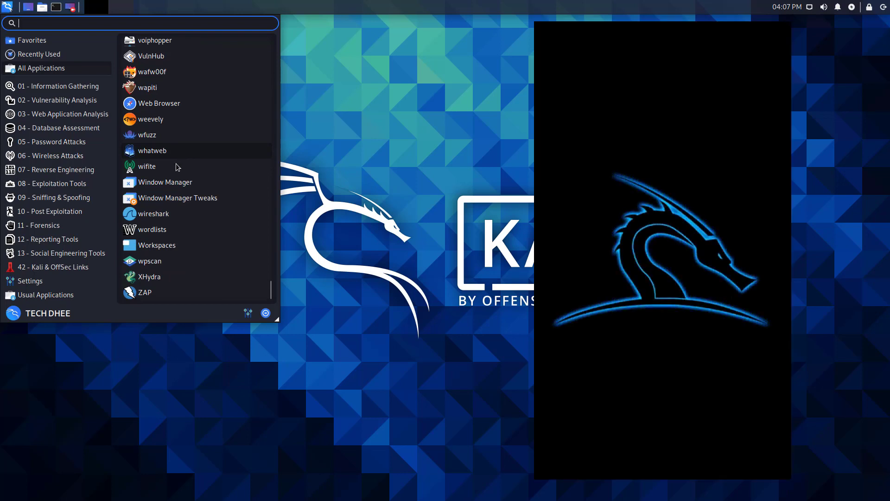
left_click(447, 218)
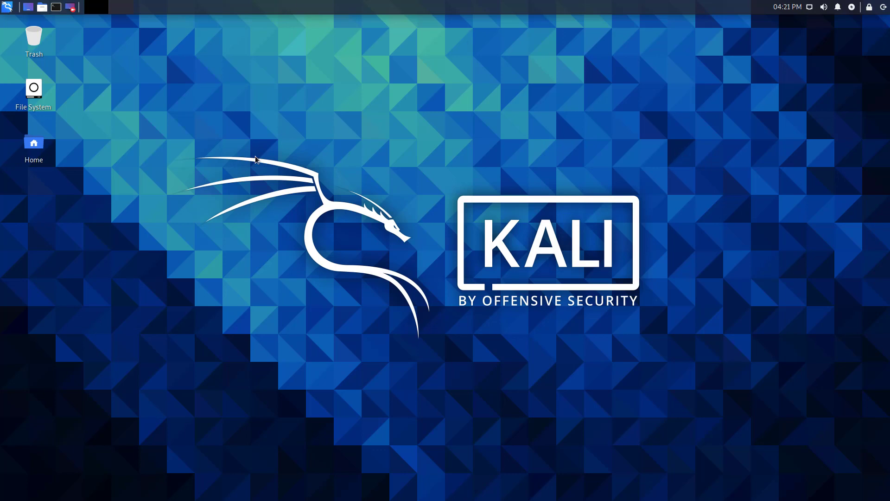
- Bring up the Log out dialog from the power icon in the top panel
left_click(884, 7)
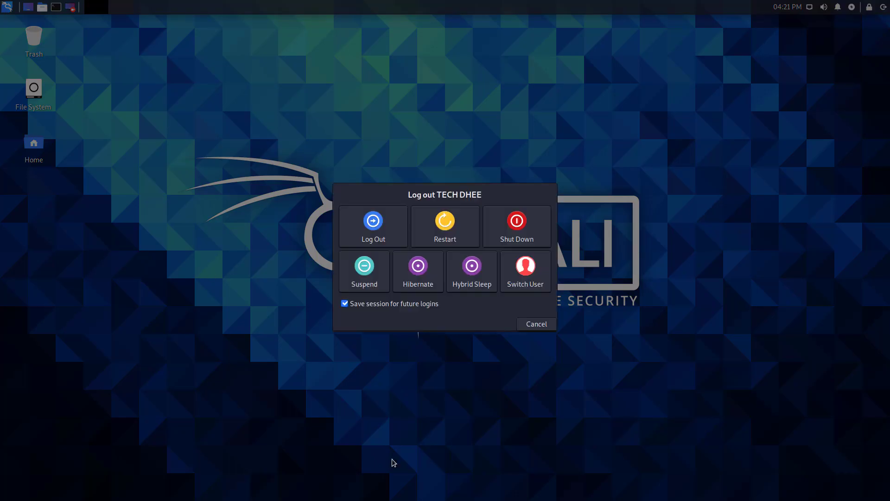